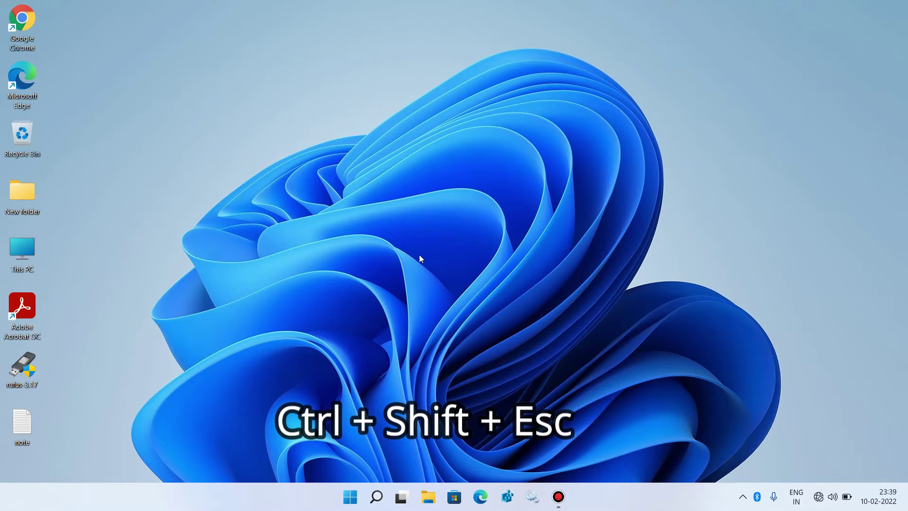
- Restart Windows Explorer from Task Manager's Processes list, then open and close Start to test it
key("ctrl+shift+Escape")
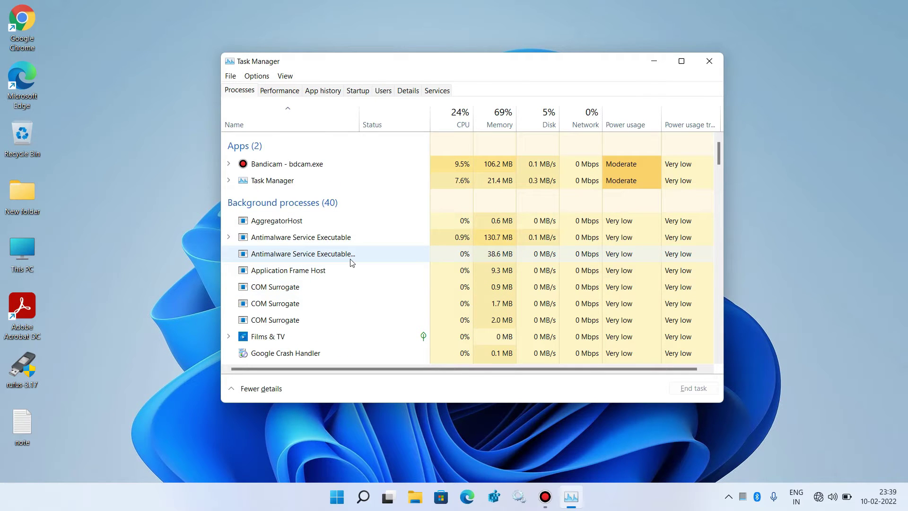
scroll(353, 263, "down", 20)
scroll(352, 262, "down", 5)
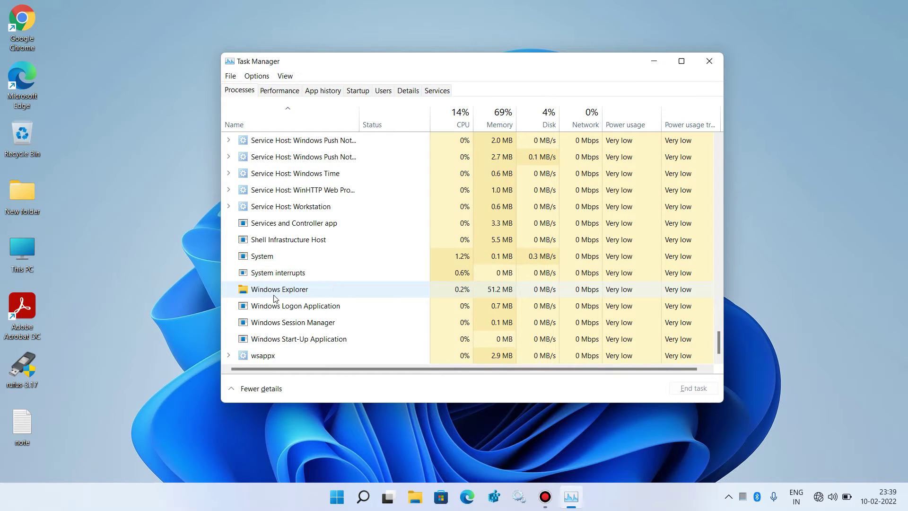
left_click(301, 294)
right_click(301, 291)
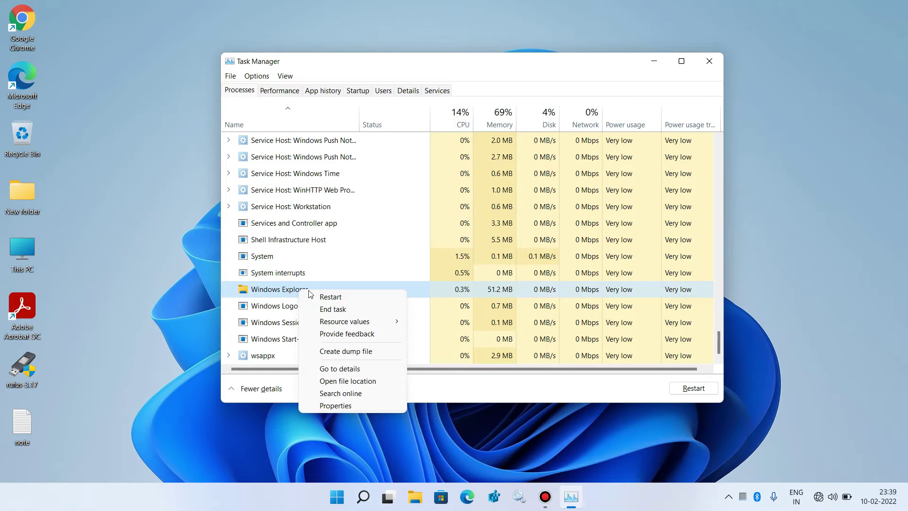
left_click(330, 298)
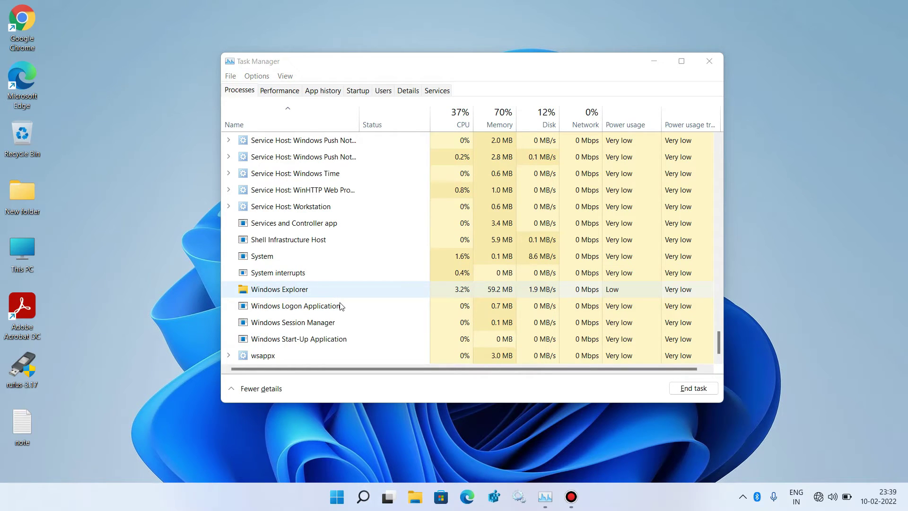
left_click(340, 496)
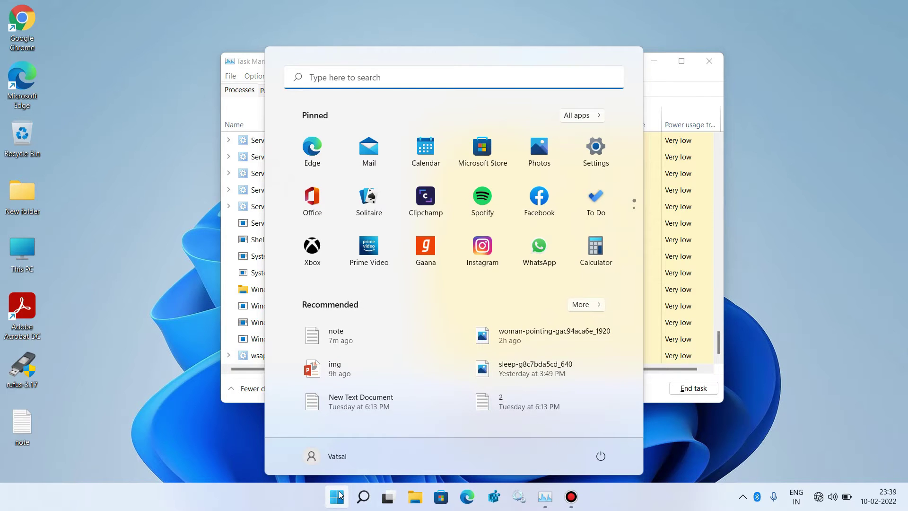
left_click(339, 496)
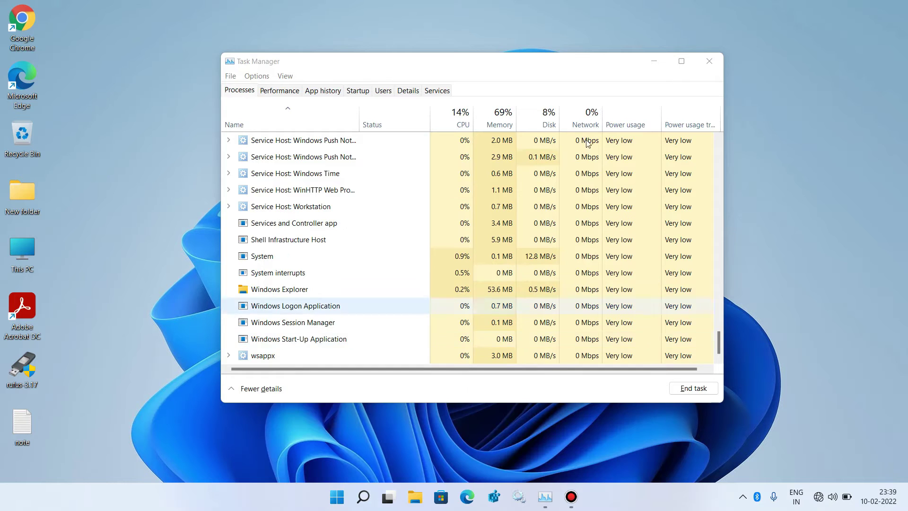
- Close Task Manager, pick Sign out in the Alt+F4 shut-down dialog, and test the Start menu
left_click(713, 59)
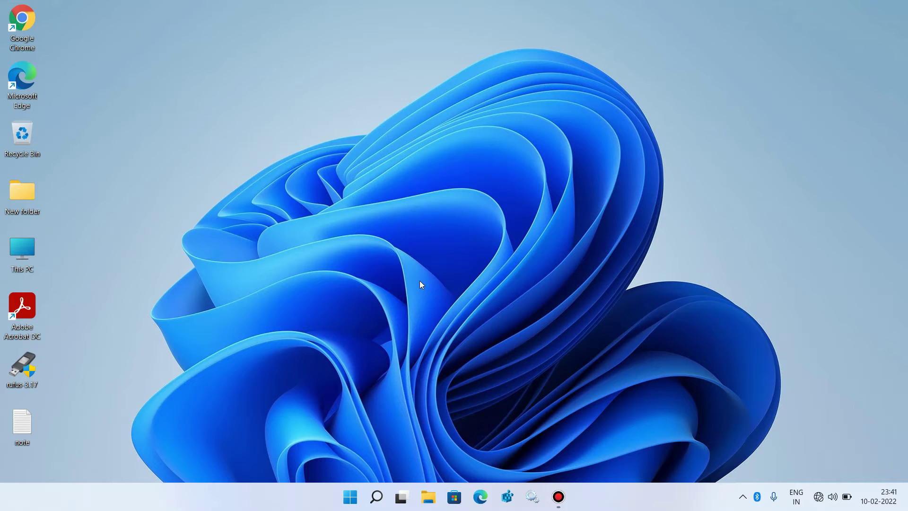
key("alt+F4")
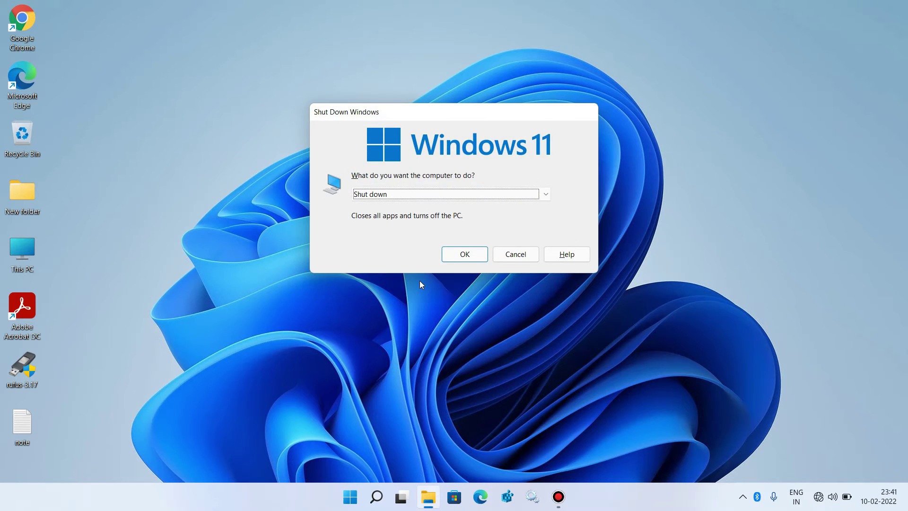
left_click(545, 195)
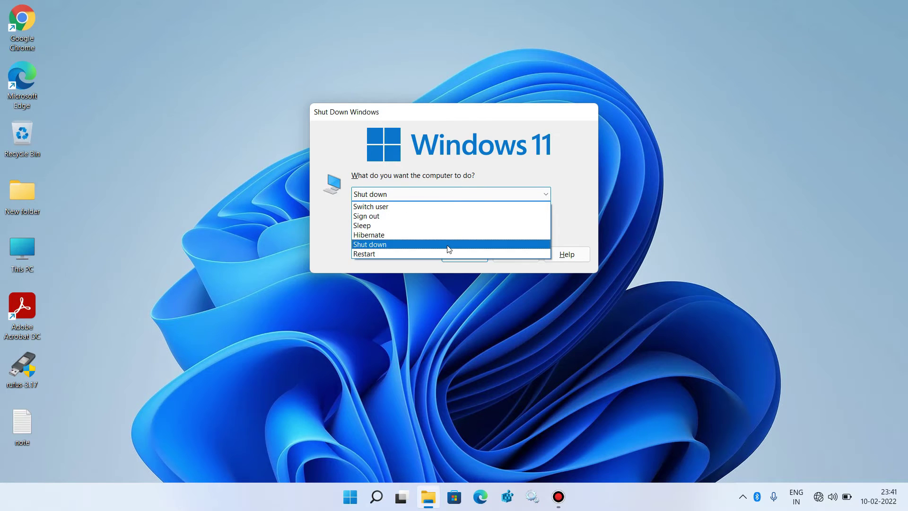
left_click(444, 216)
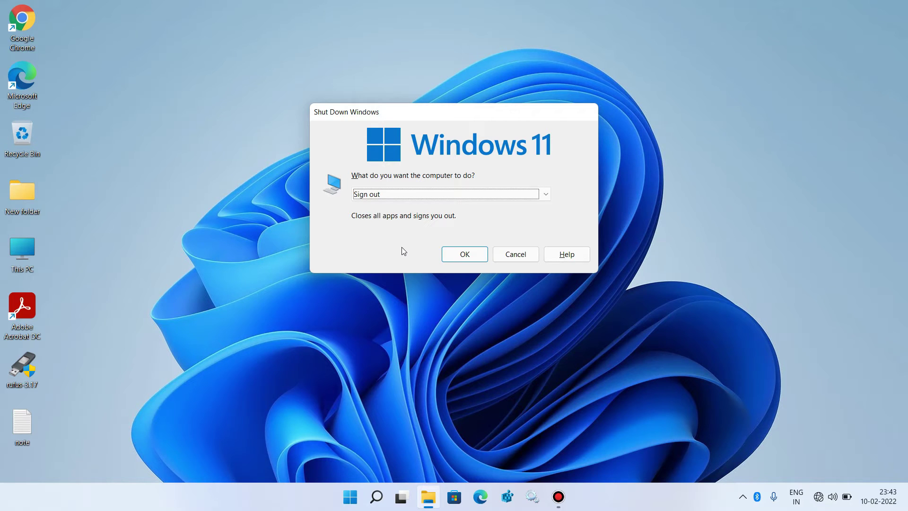
left_click(354, 495)
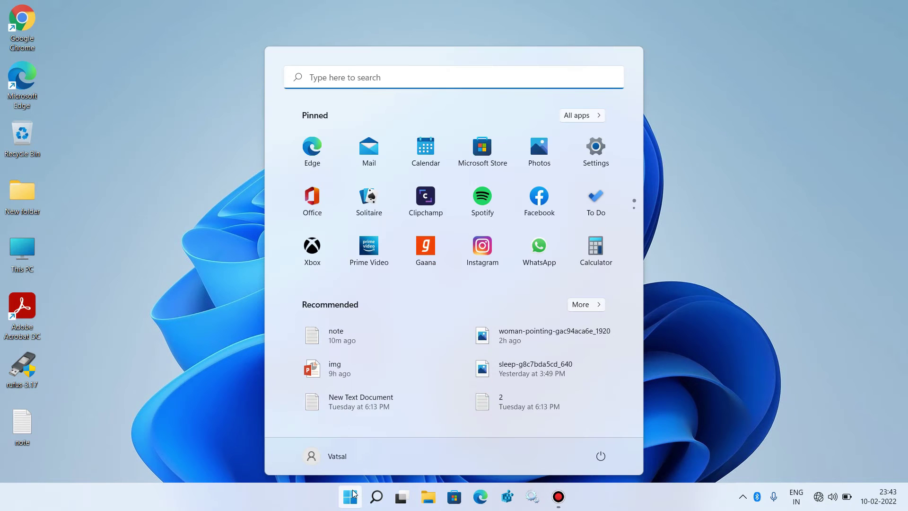
left_click(353, 494)
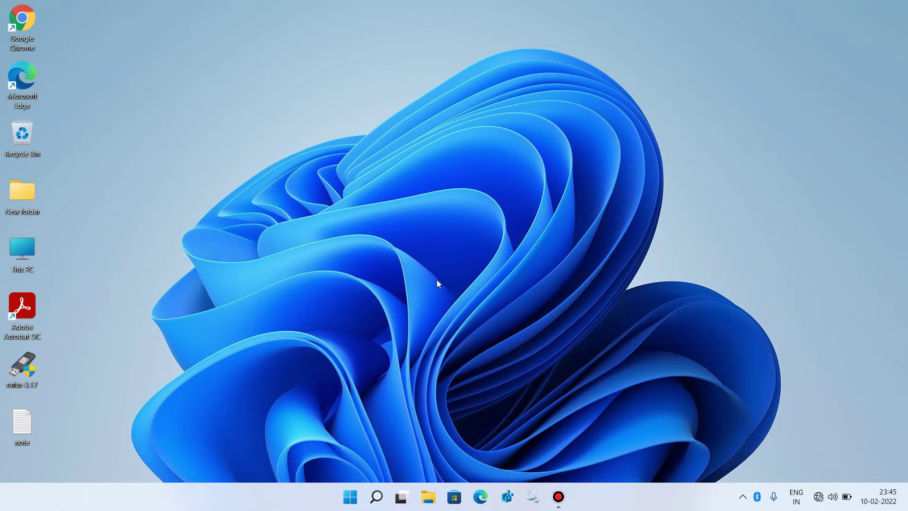
- Launch cmd with administrative privileges through Task Manager's Run new task dialog
key("alt")
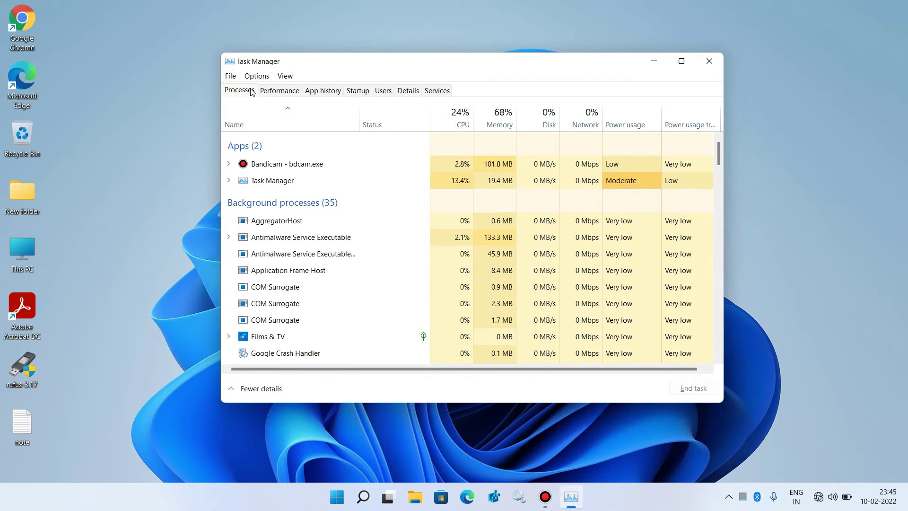
left_click(231, 77)
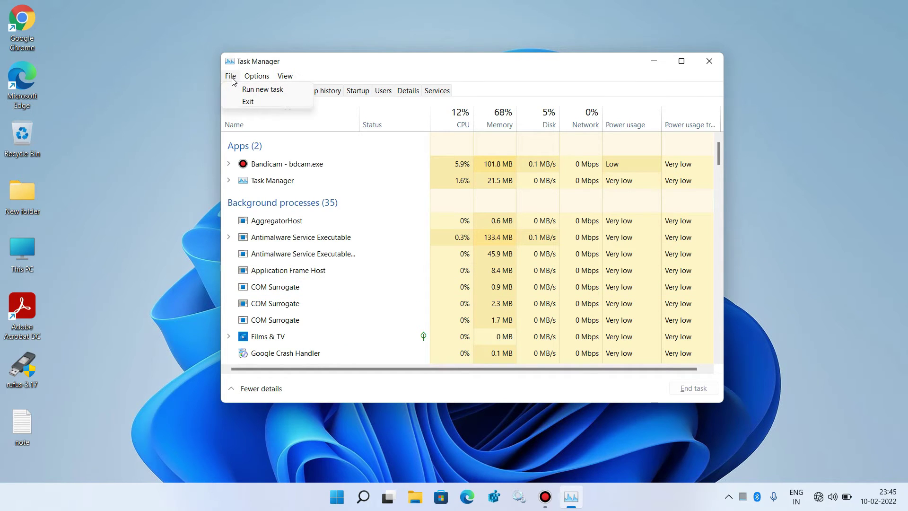
left_click(248, 90)
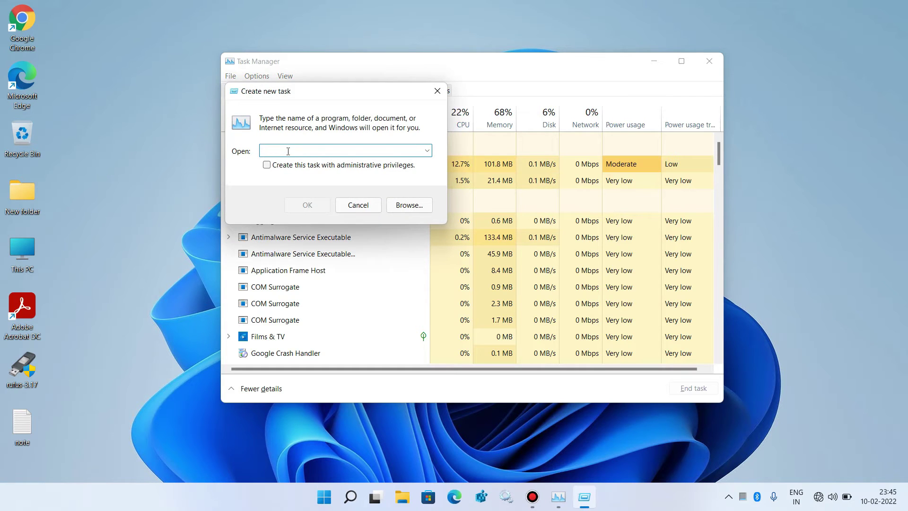
type("cmd")
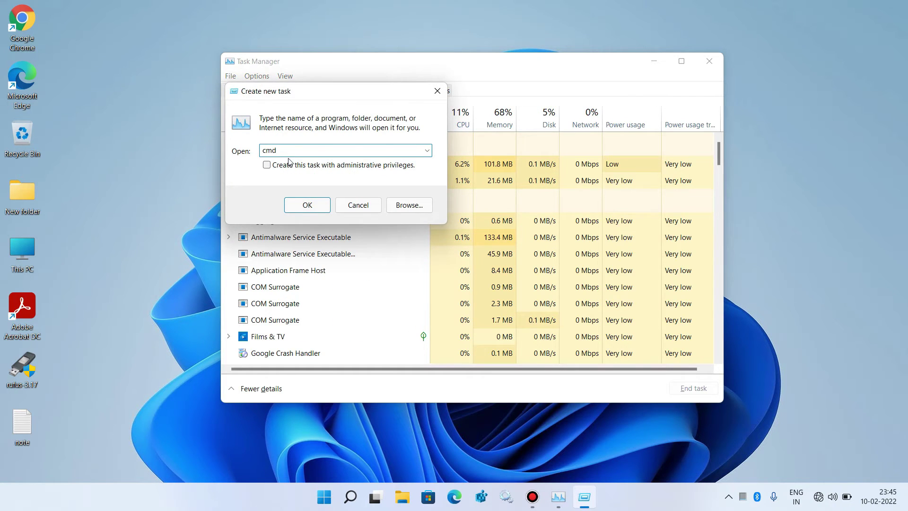
left_click(267, 166)
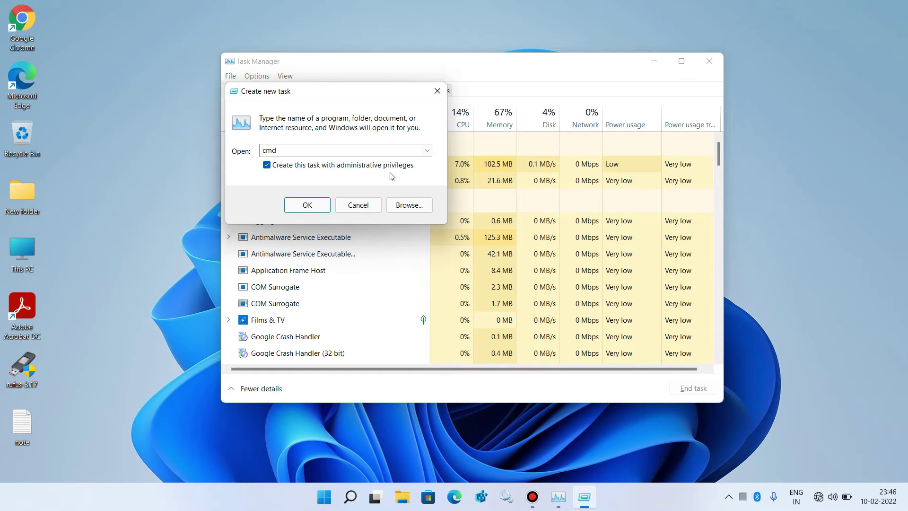
left_click(307, 204)
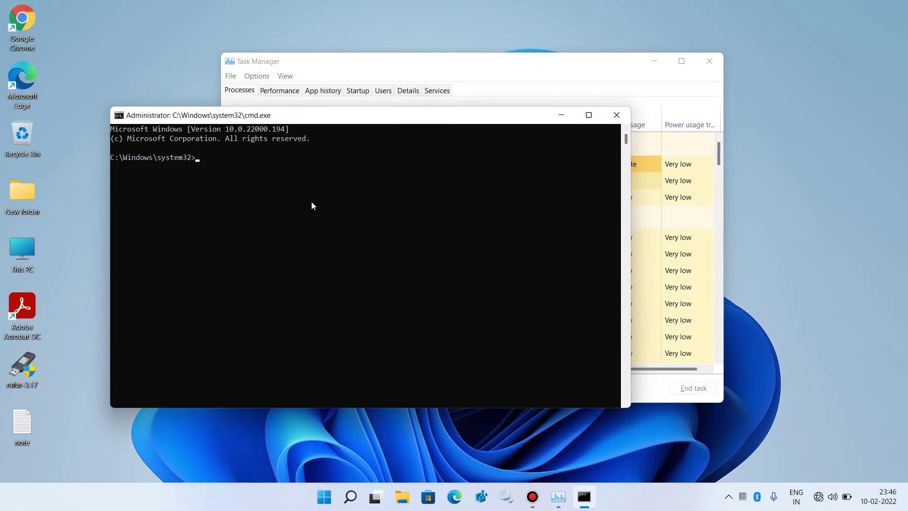
- Run DISM /Online /Cleanup-Image /RestoreHealth after correcting the misspelled RestoreHealth option
left_click_drag(411, 115, 503, 106)
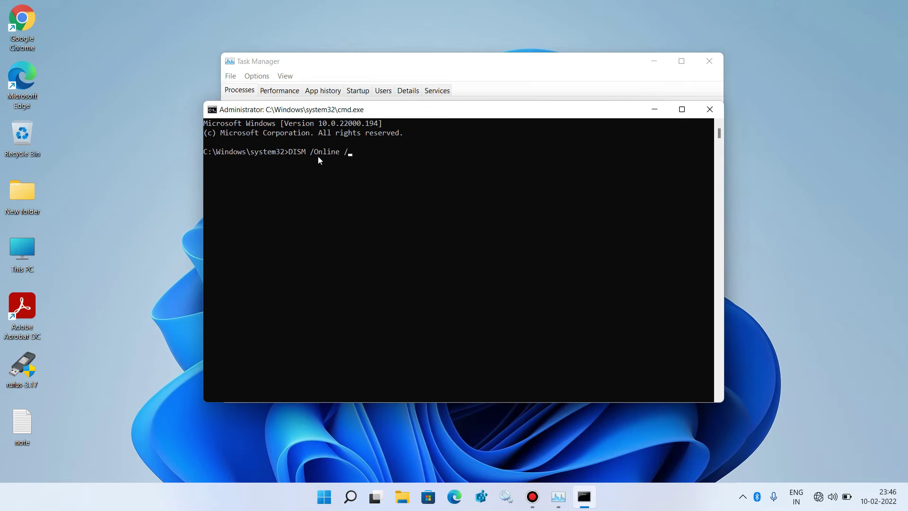
type("Cleanup-Image /RestoreHelath")
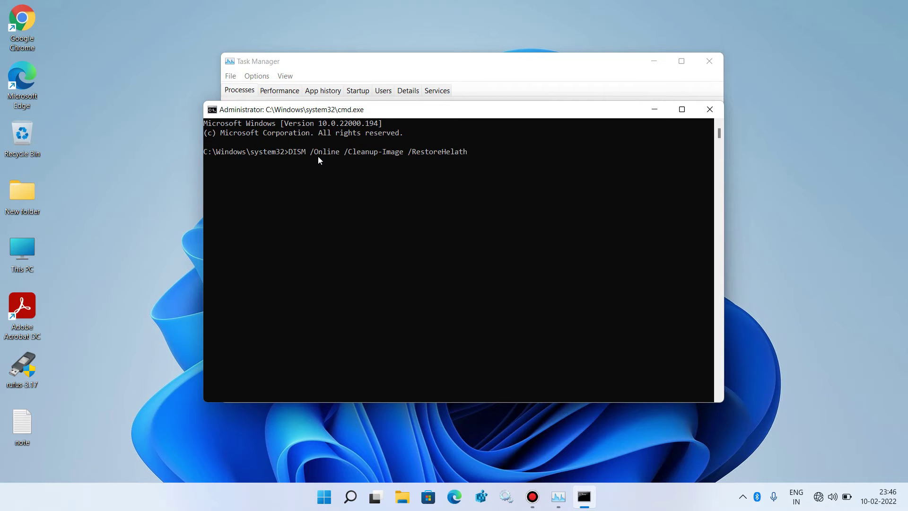
key("BackSpace")
key("BackSpace")
key("BackSpace")
key("BackSpace")
type("alth")
key("Return")
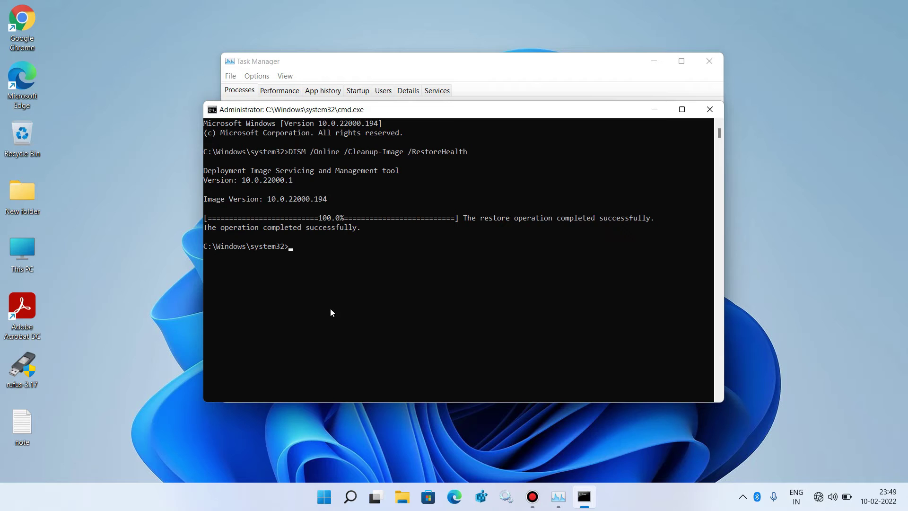
- Run sfc /scannow until it reports no integrity violations, then exit the Command Prompt
type("sfc /scannow")
key("Return")
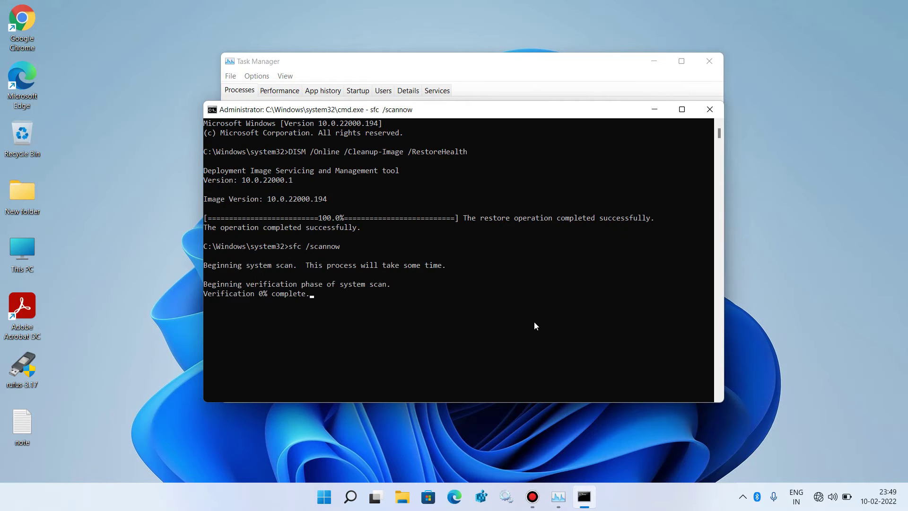
left_click(535, 324)
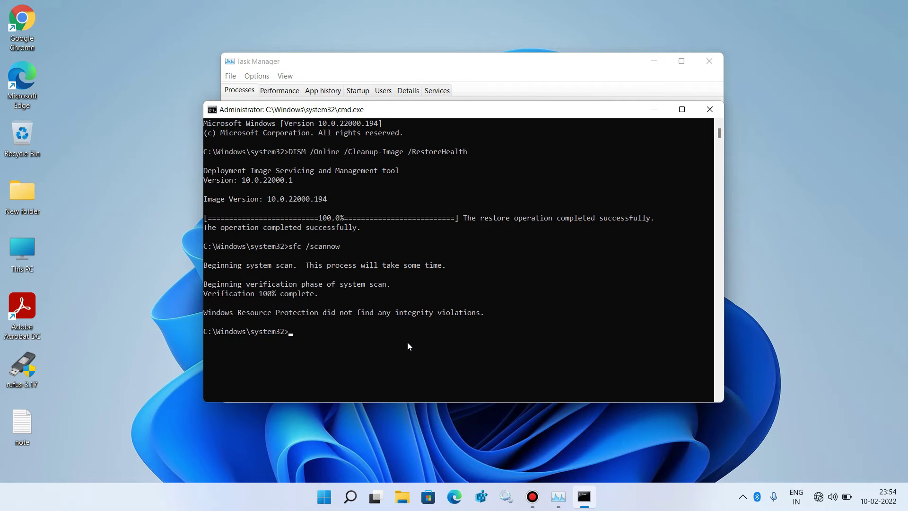
type("exit")
key("Return")
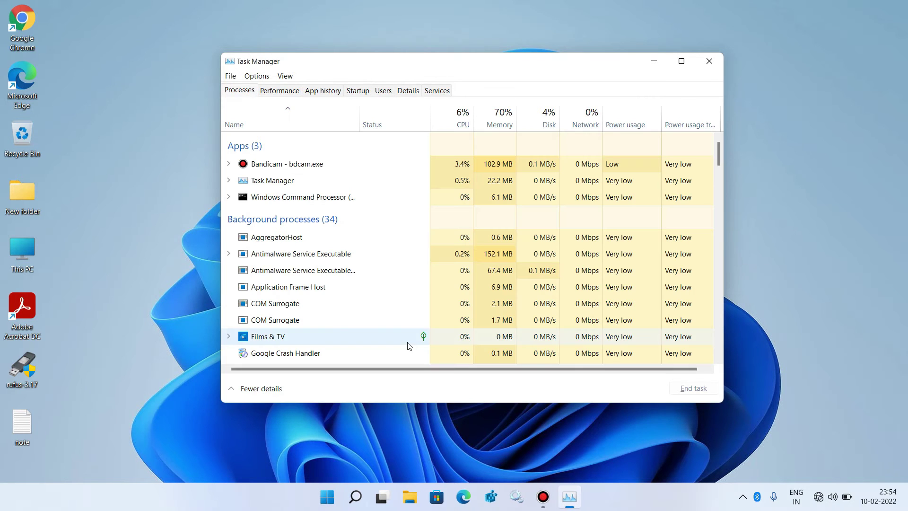
left_click(709, 62)
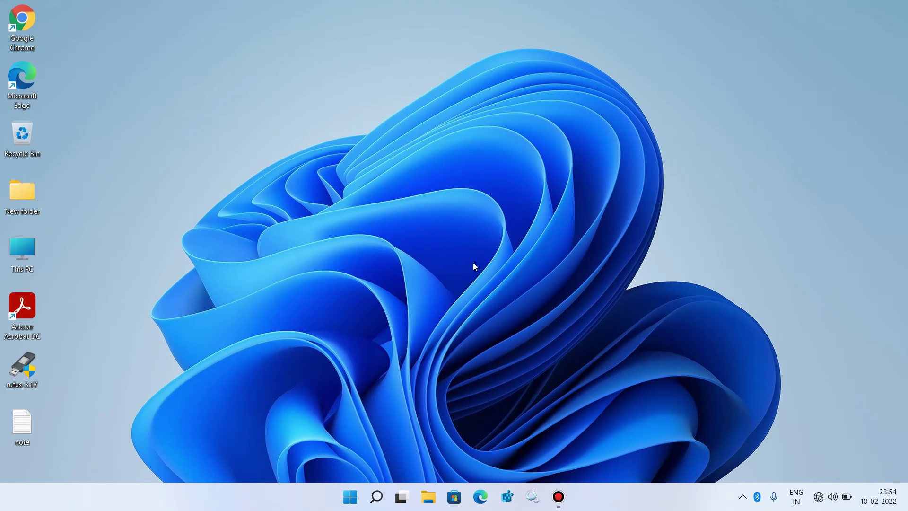
left_click(354, 499)
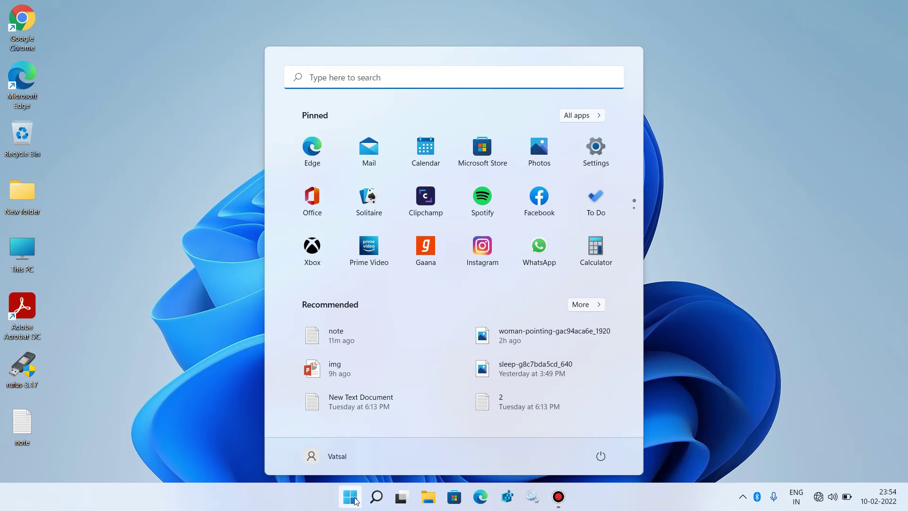
left_click(355, 500)
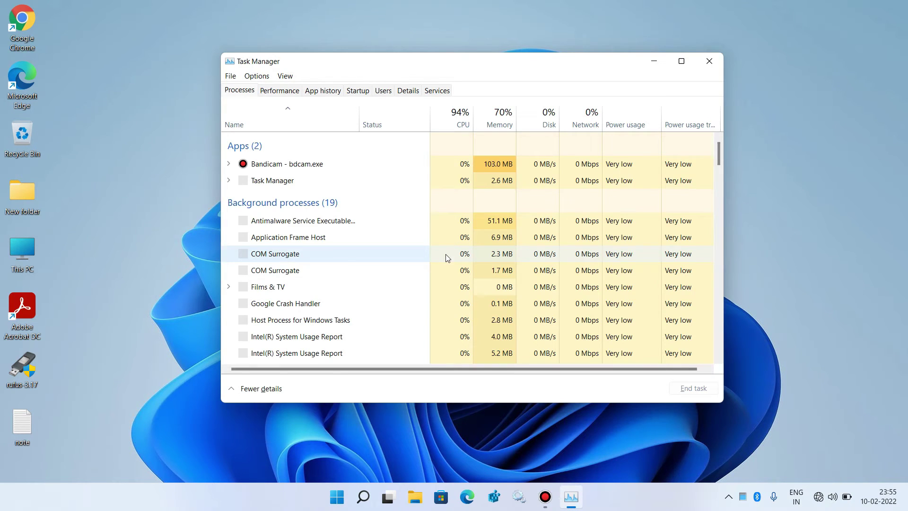
- End the StartMenuExperienceHost.exe process tree from the Details tab so it relaunches as PID 5072
left_click(408, 91)
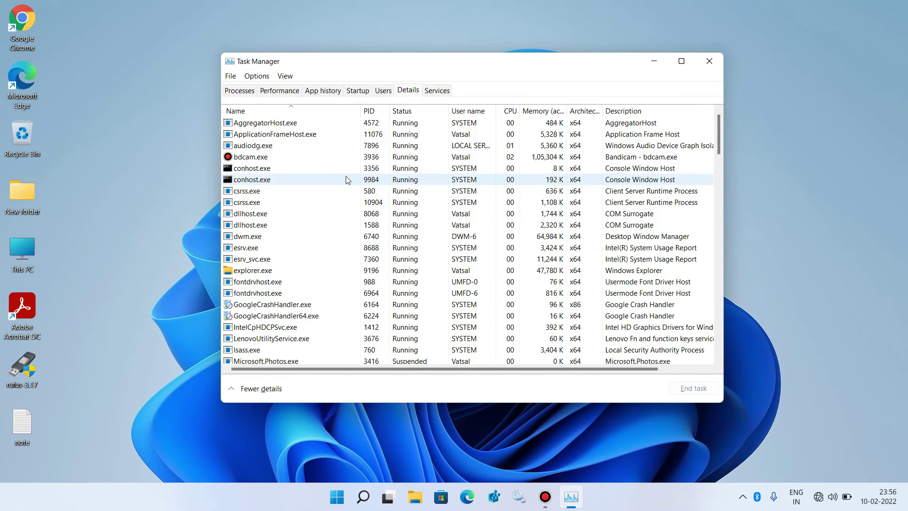
scroll(347, 180, "down", 7)
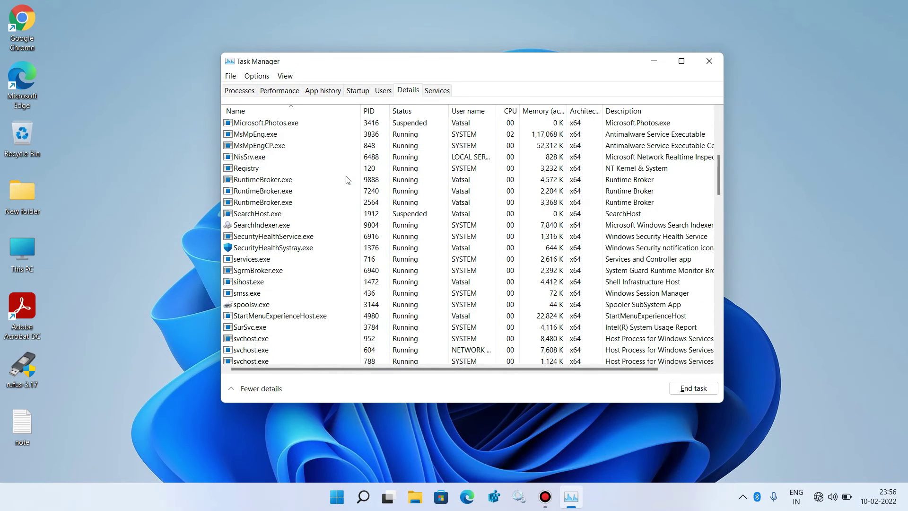
scroll(346, 180, "down", 1)
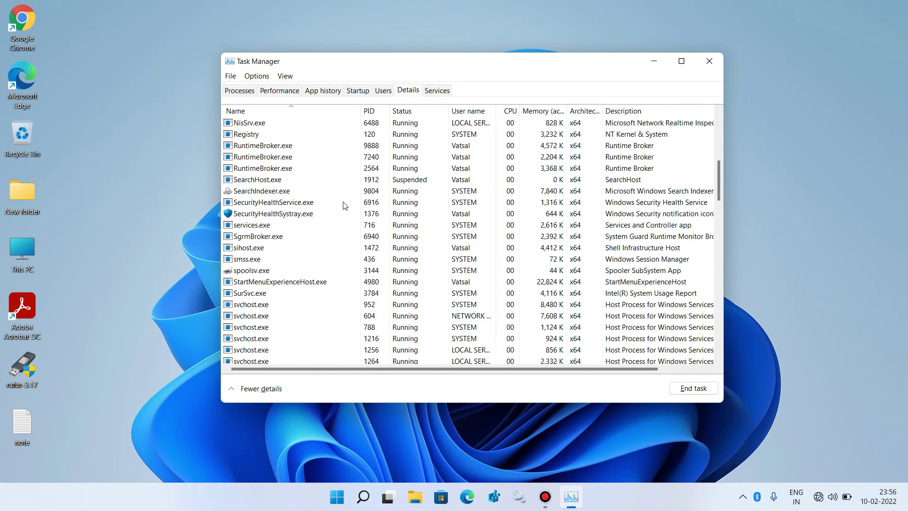
left_click(300, 283)
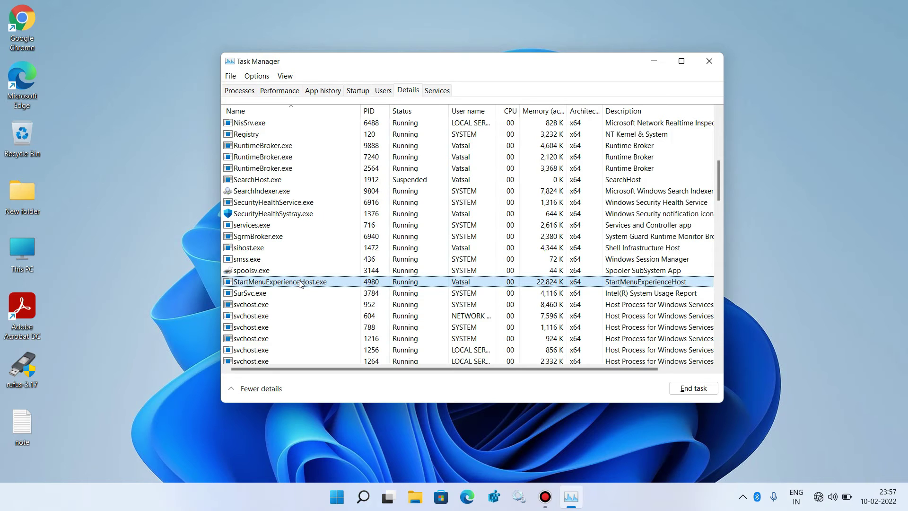
right_click(301, 283)
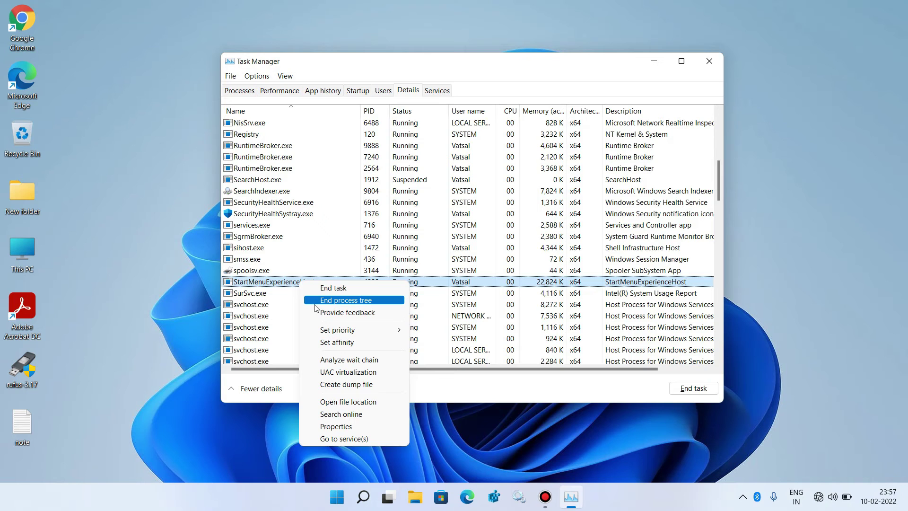
left_click(344, 304)
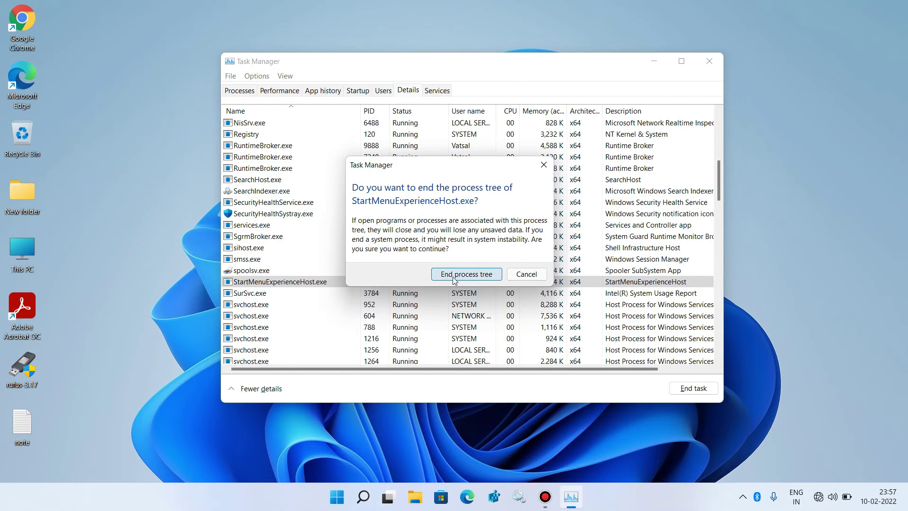
left_click(480, 279)
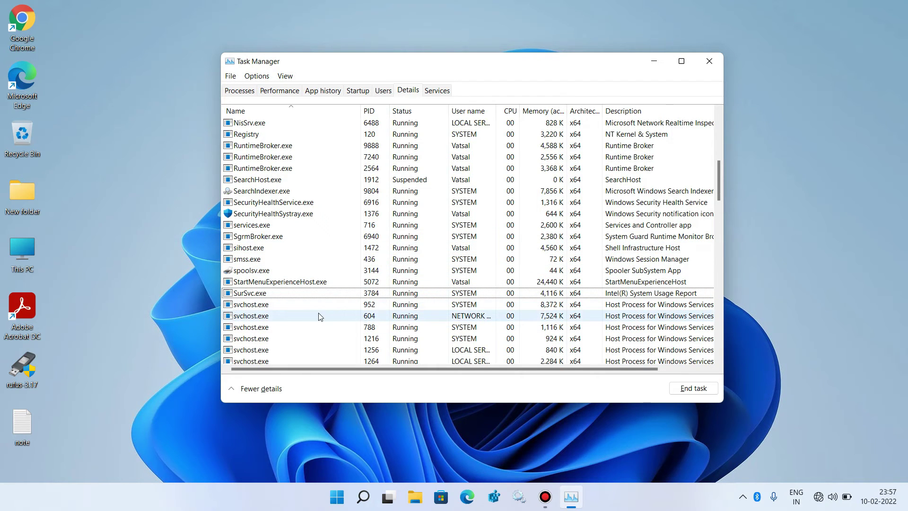
- Close Task Manager, then open and close the Start menu to confirm it works
left_click(709, 55)
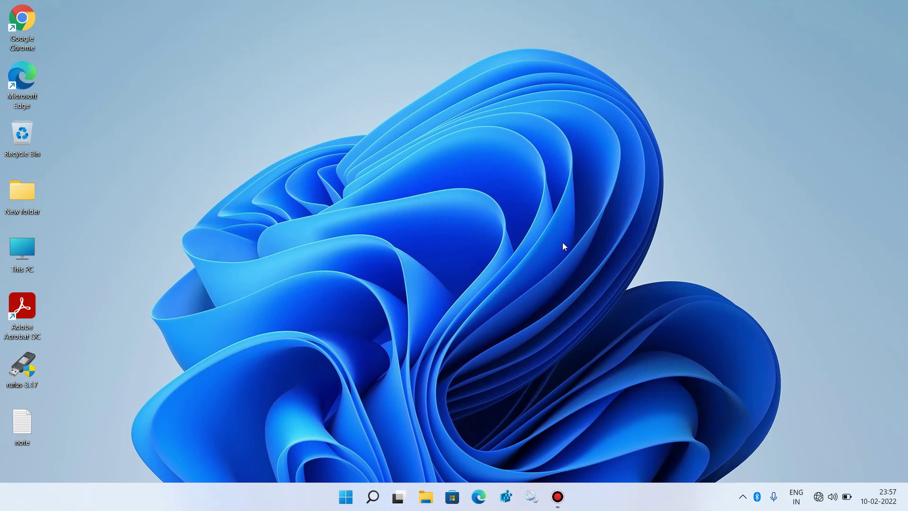
left_click(350, 496)
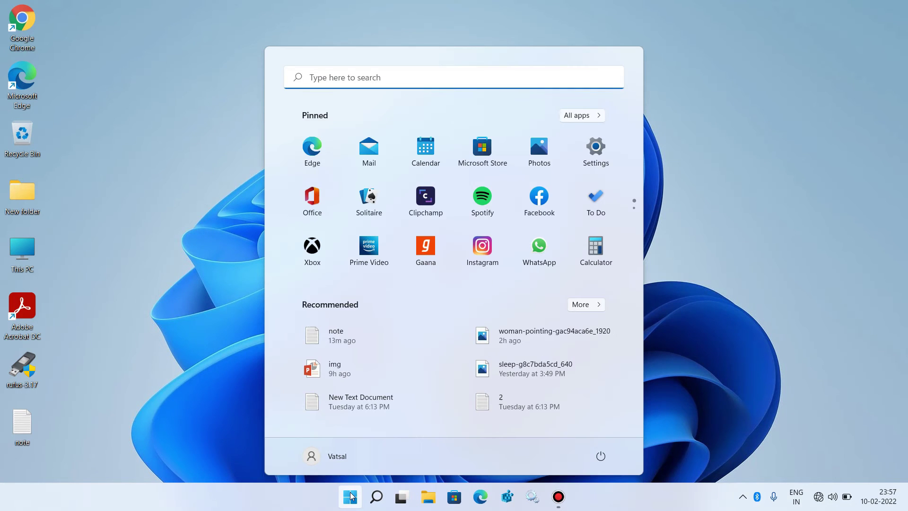
left_click(351, 495)
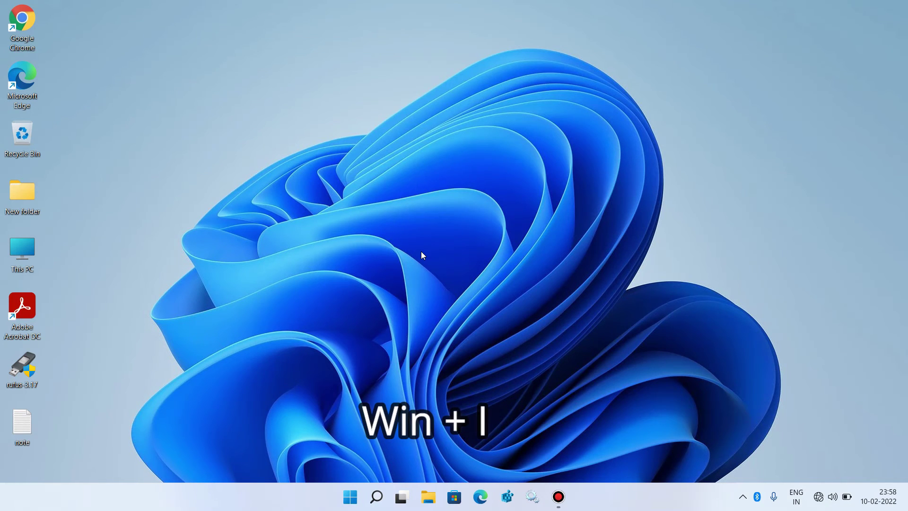
- Go to Settings > Privacy & security > Searching Windows and scroll to Related settings
key("super+i")
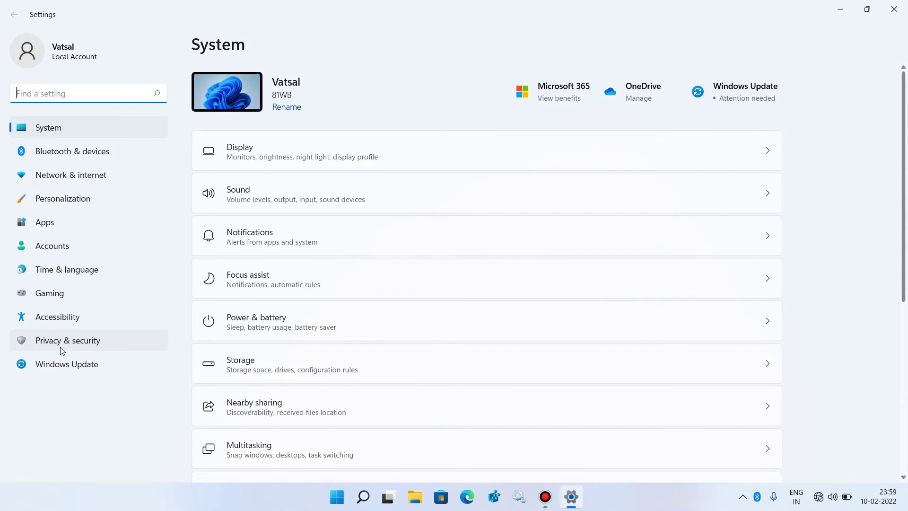
left_click(103, 340)
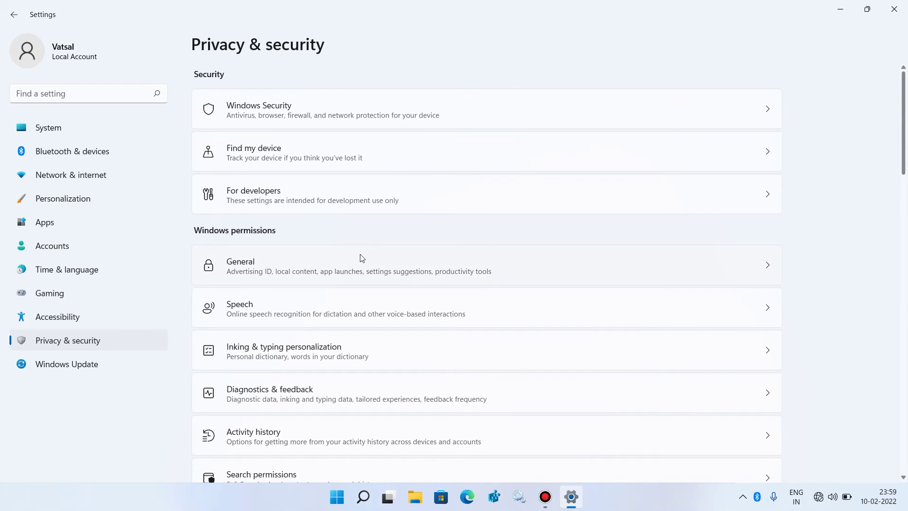
scroll(362, 257, "down", 5)
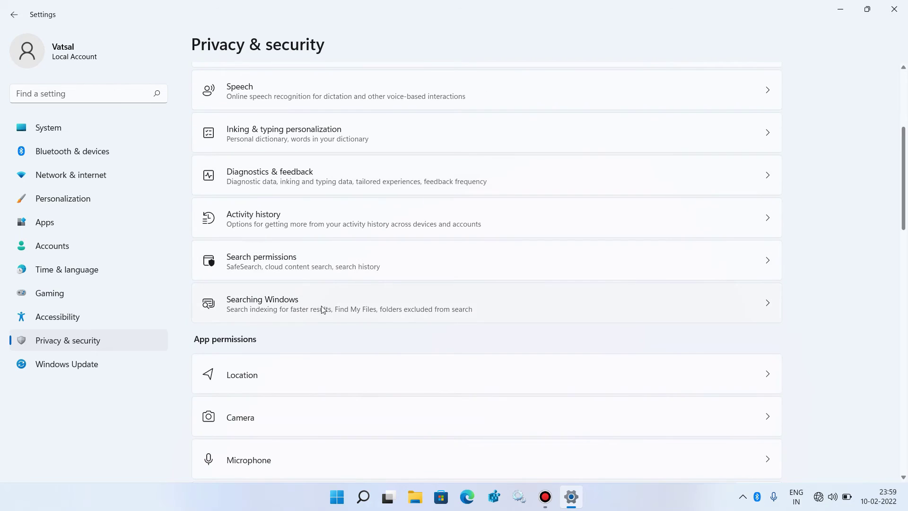
left_click(298, 311)
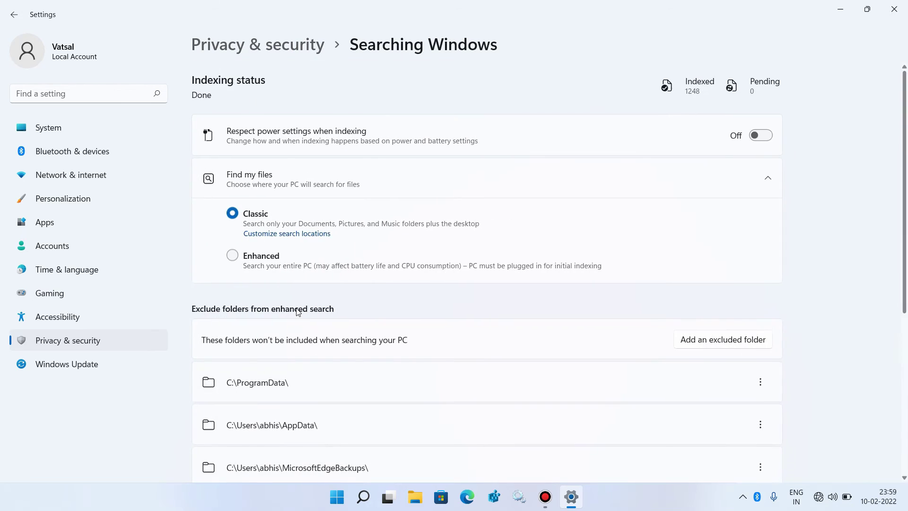
scroll(298, 311, "down", 6)
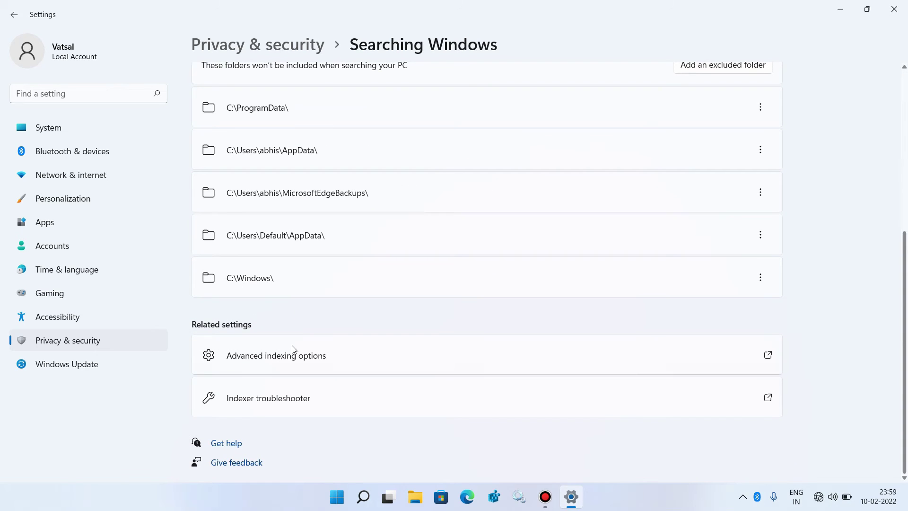
- Rebuild the search index from Advanced indexing options and close the dialog at 677 items indexed
left_click(312, 366)
left_click_drag(192, 36, 385, 82)
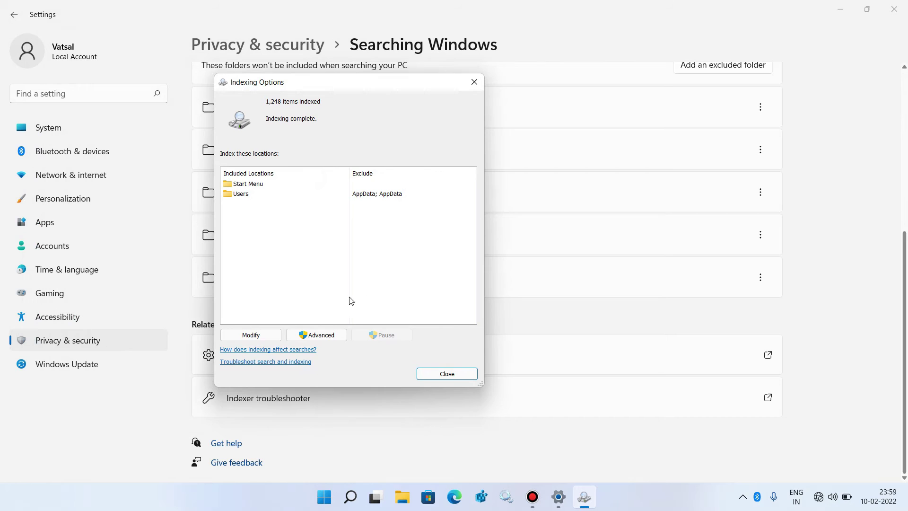
left_click(331, 336)
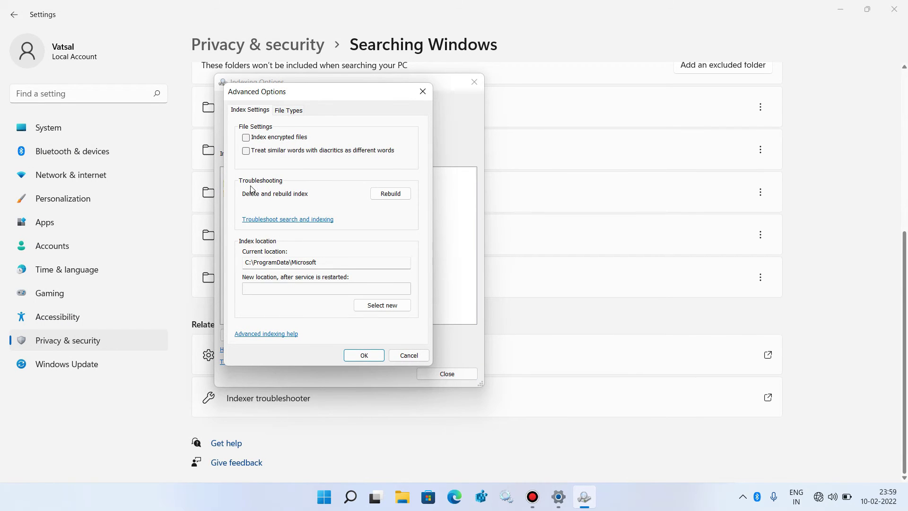
left_click(398, 197)
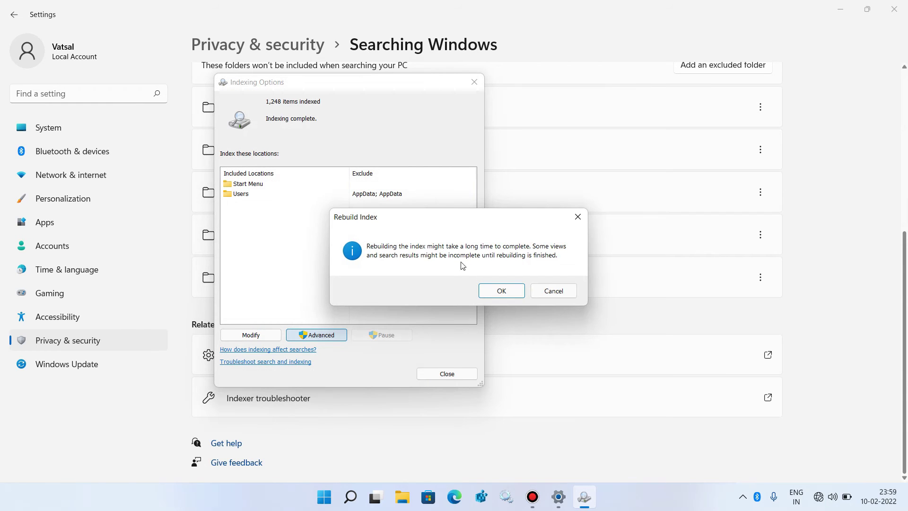
left_click(496, 291)
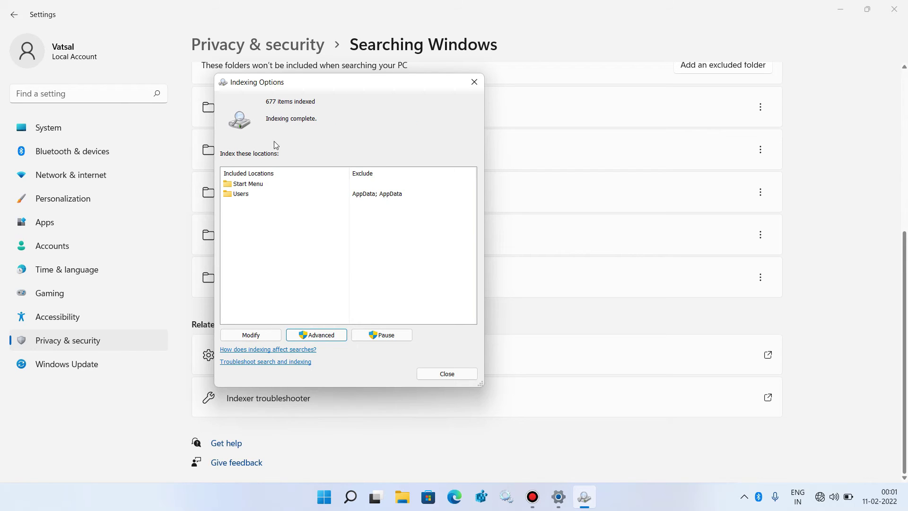
left_click(444, 373)
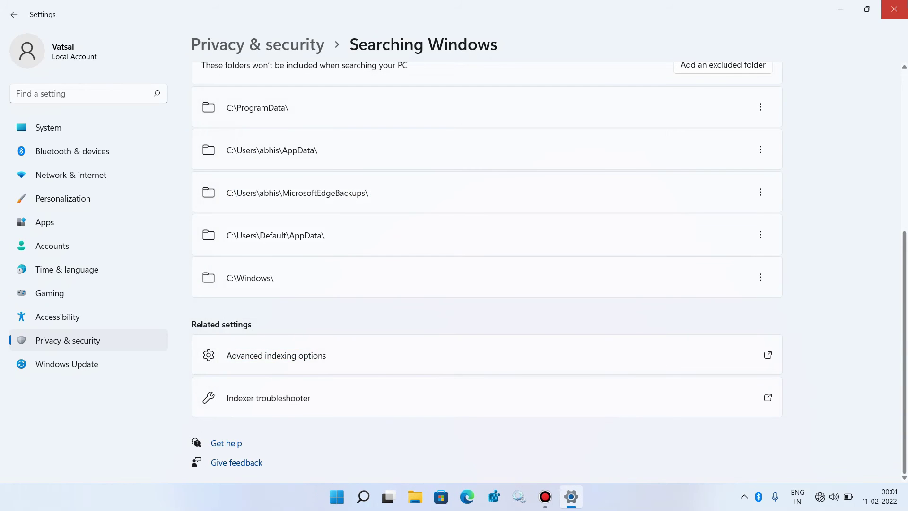
left_click(894, 9)
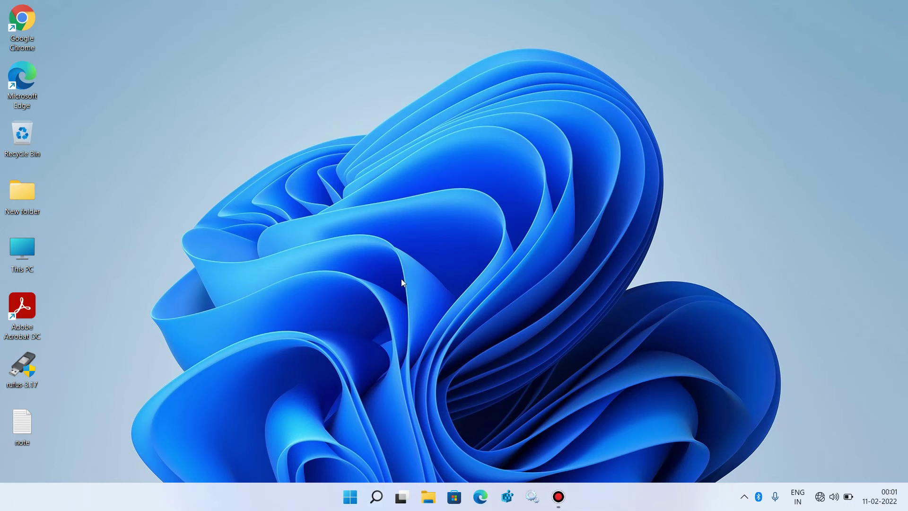
left_click(350, 497)
left_click(350, 497)
- Go to Settings > Accounts > Family & other users and start adding another user
key("super+i")
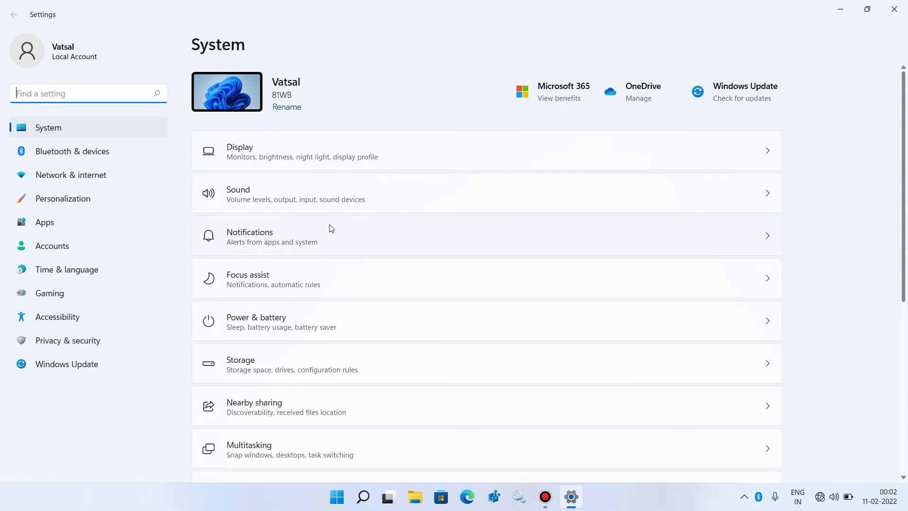
left_click(92, 242)
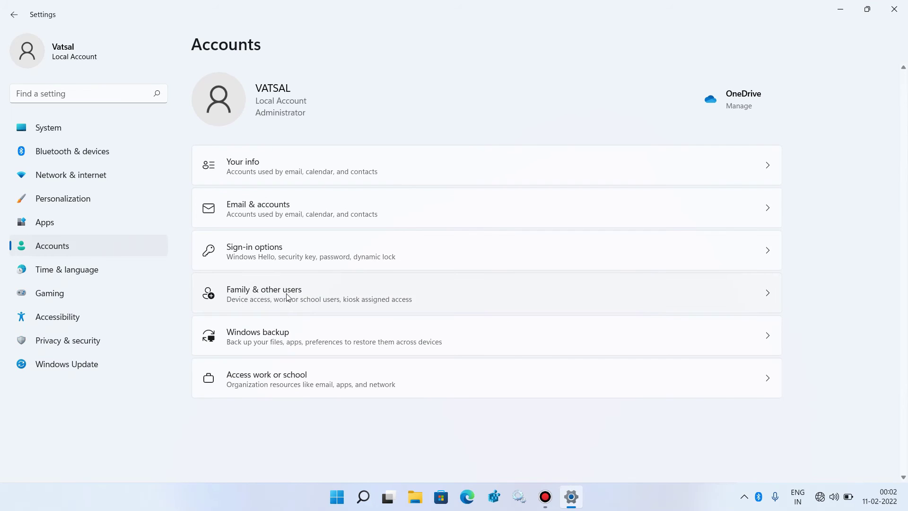
left_click(277, 301)
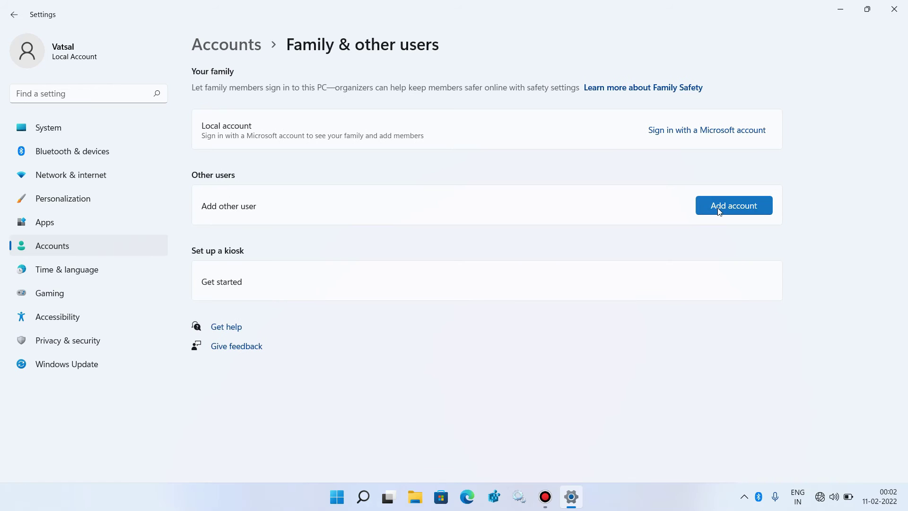
left_click(719, 206)
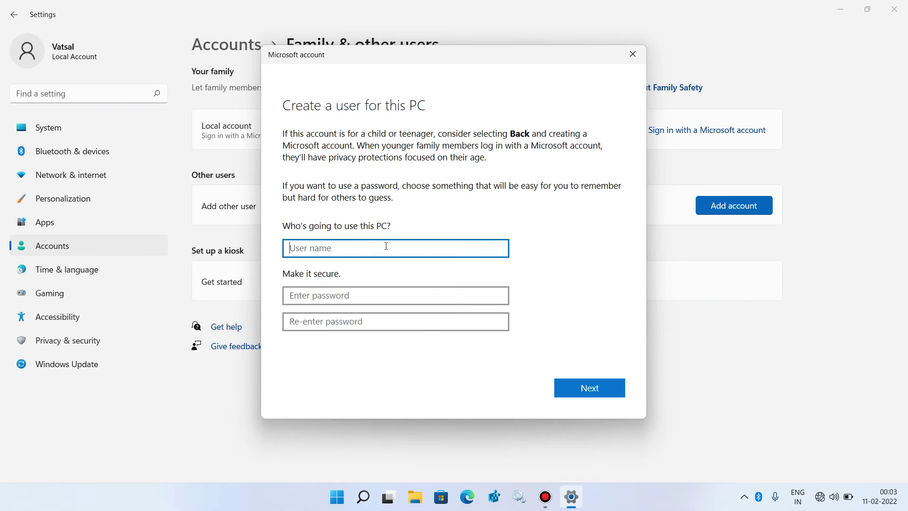
- Enter the new local user's name, then set and confirm its password
type("Rahul")
left_click(304, 295)
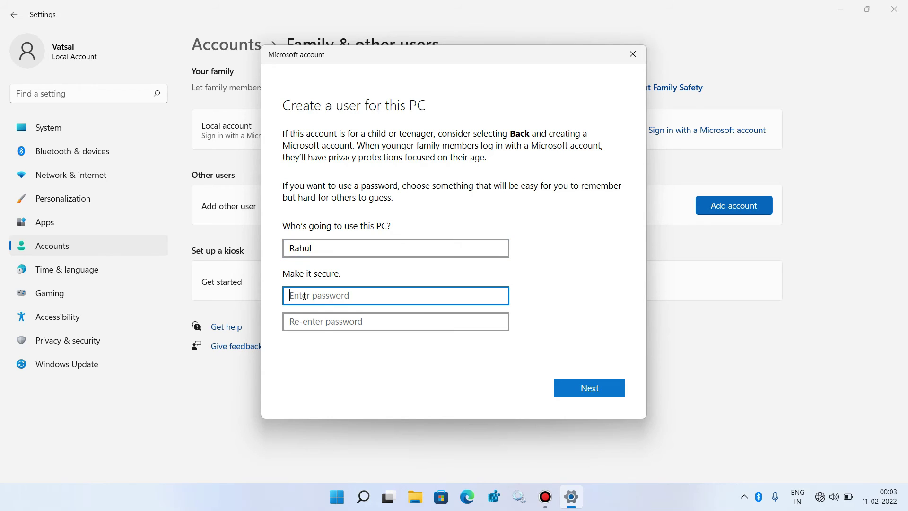
type("123")
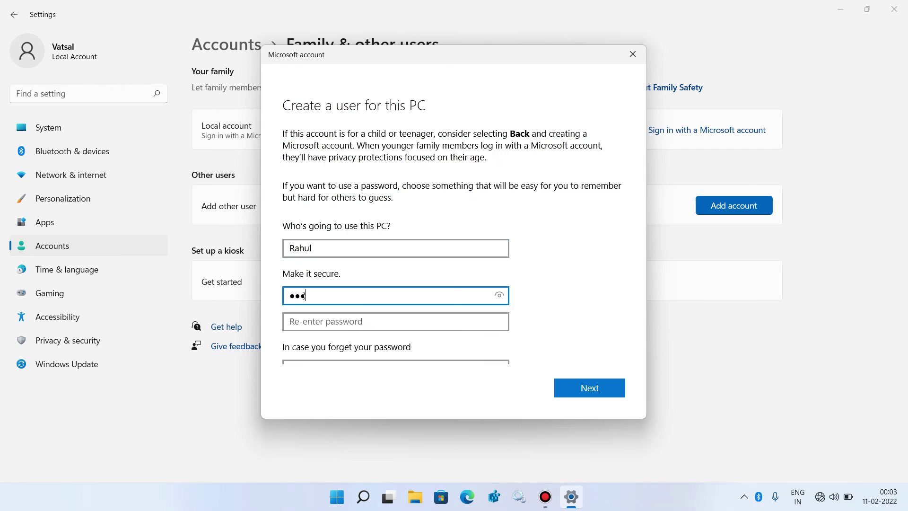
left_click(298, 317)
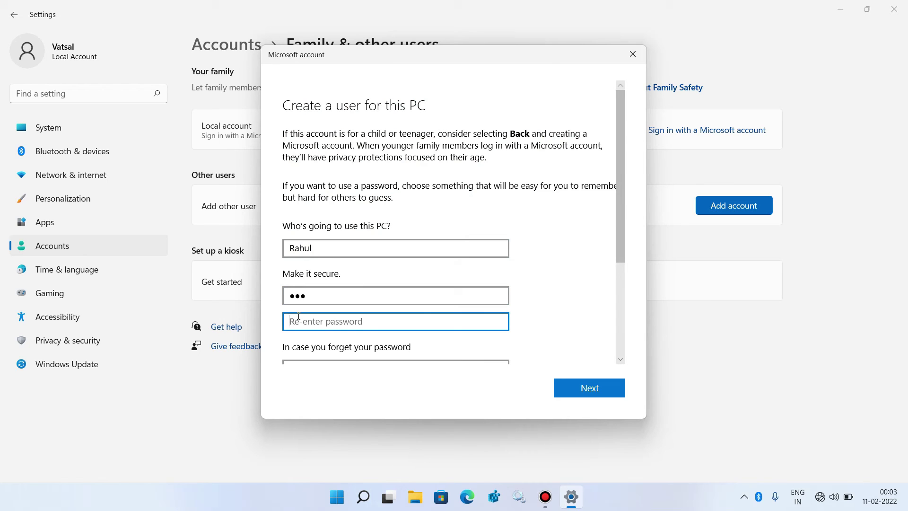
type("123")
- Choose the first pet's name and birth city security questions and fill in their answers
scroll(299, 316, "down", 3)
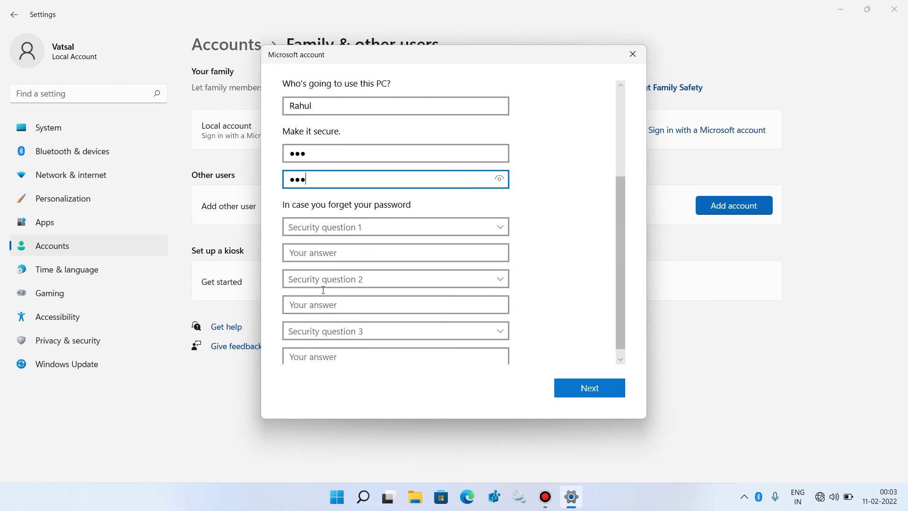
left_click(348, 228)
left_click(348, 228)
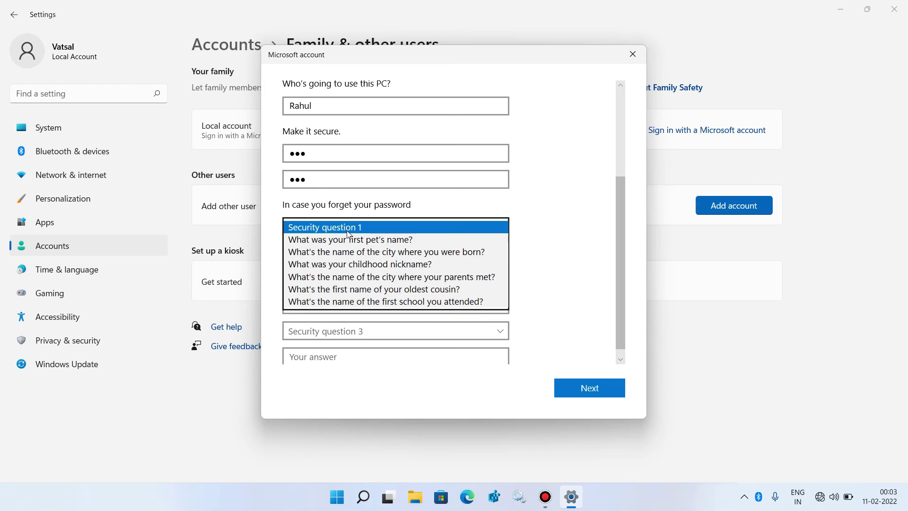
left_click(331, 239)
left_click(322, 256)
type("123")
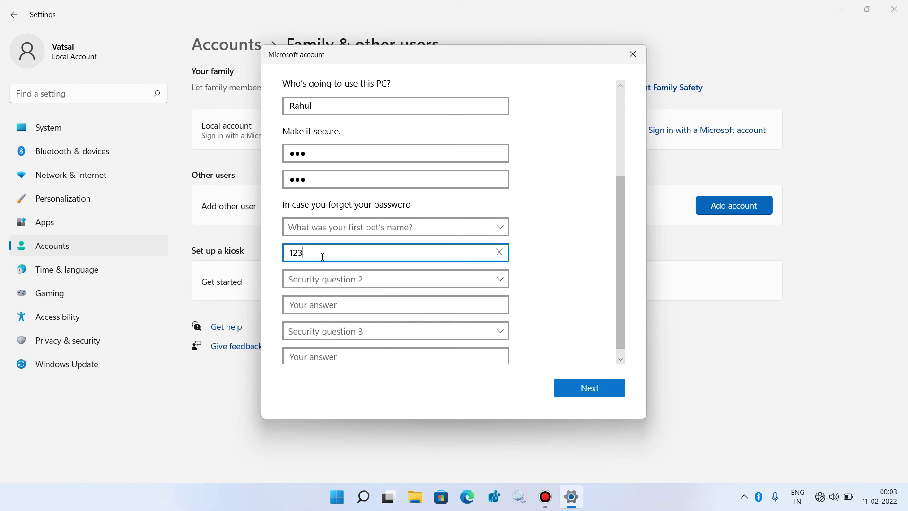
left_click(317, 280)
left_click(314, 305)
left_click(313, 304)
type("456")
- Answer the childhood nickname security question and submit the new account details
scroll(314, 304, "down", 1)
left_click(320, 325)
left_click(323, 362)
left_click(314, 351)
type("789")
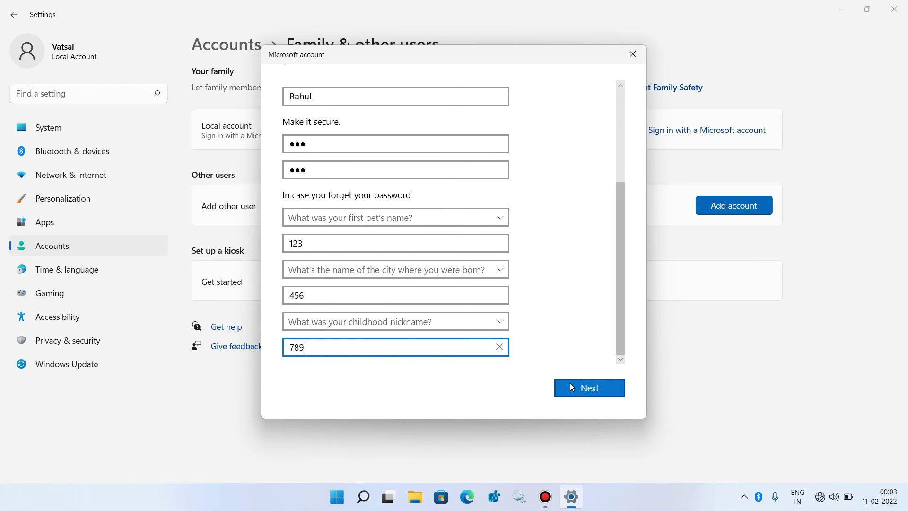
left_click(578, 384)
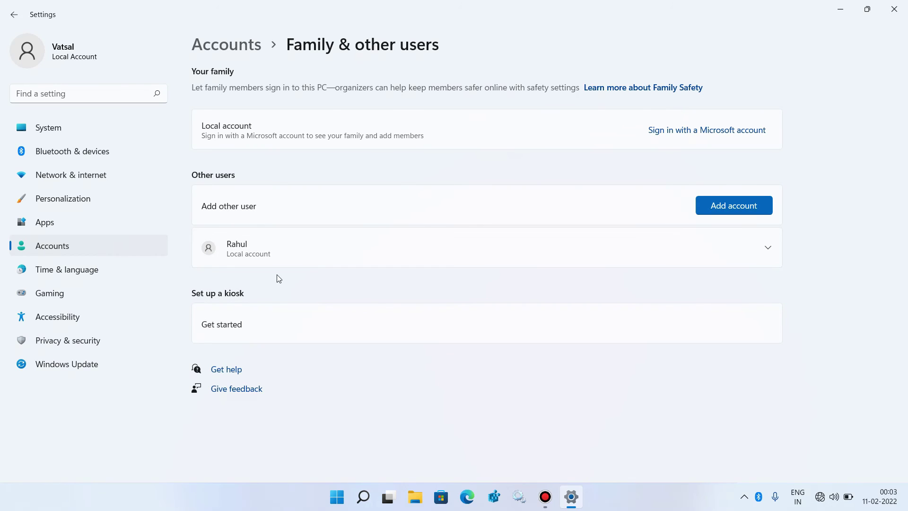
- Close Windows Settings, then open and dismiss the Start menu to leave an empty desktop
left_click(894, 9)
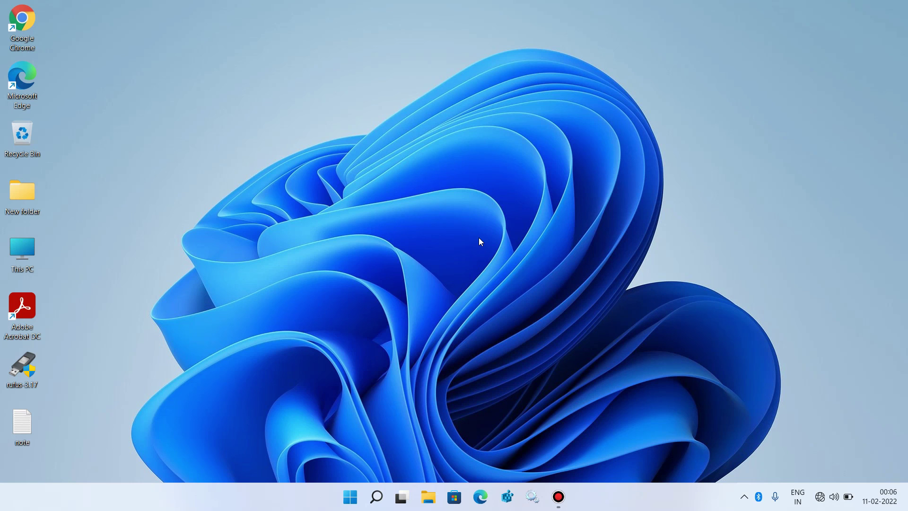
left_click(358, 503)
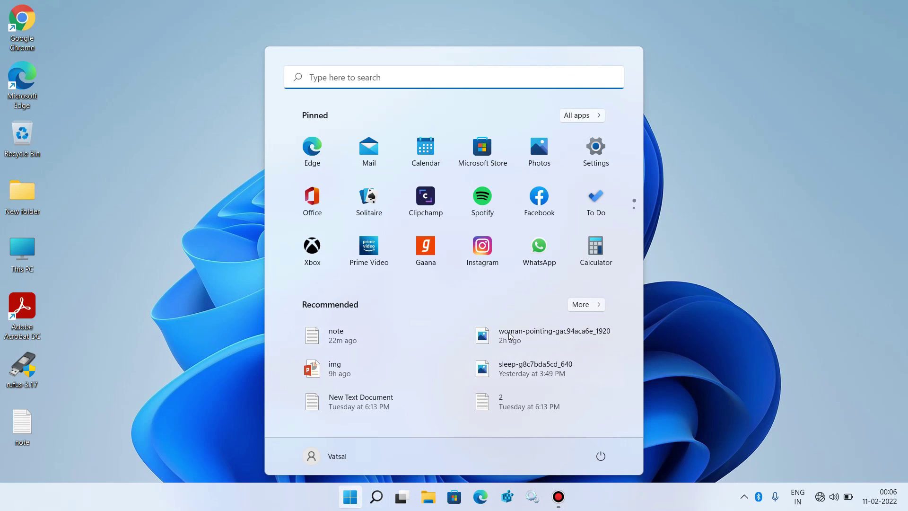
left_click(235, 358)
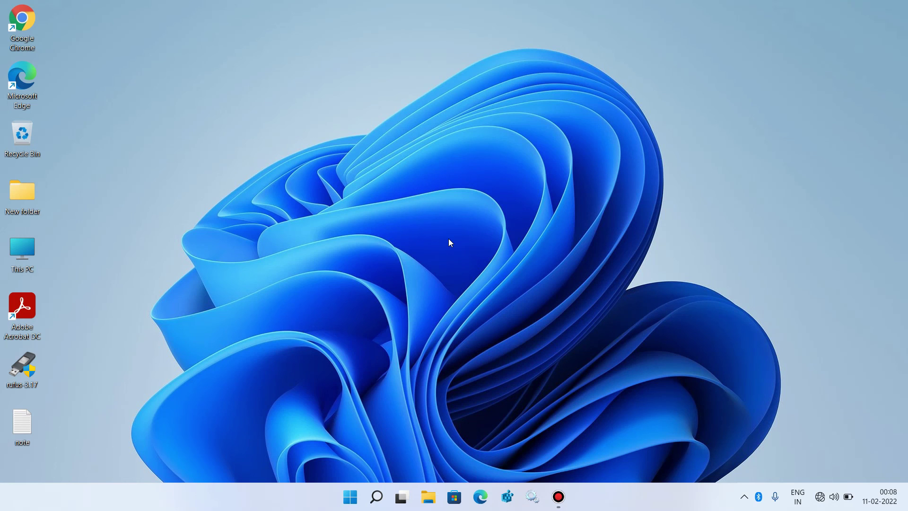
key("super+i")
scroll(399, 306, "down", 5)
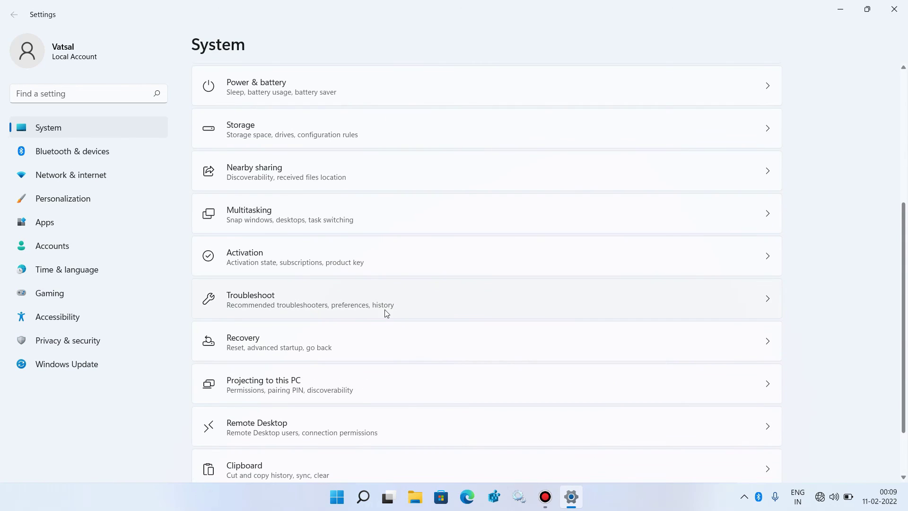
left_click(267, 349)
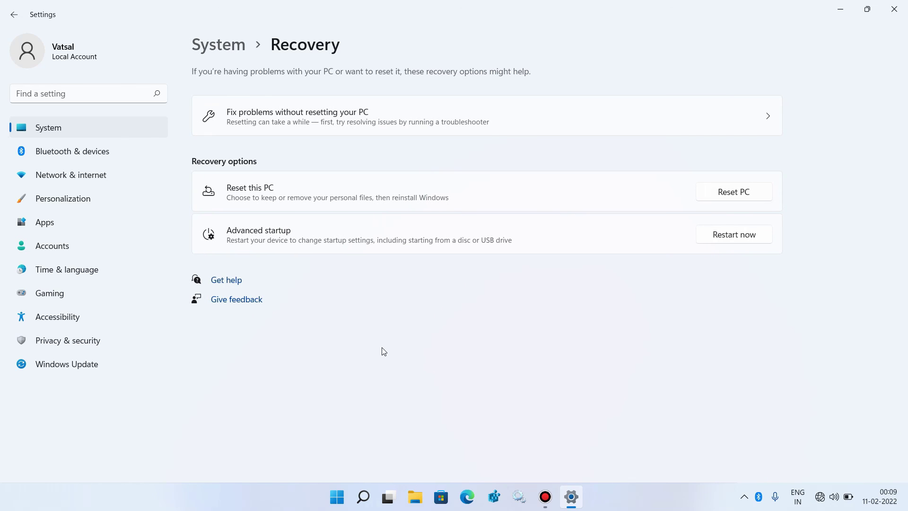
left_click(734, 193)
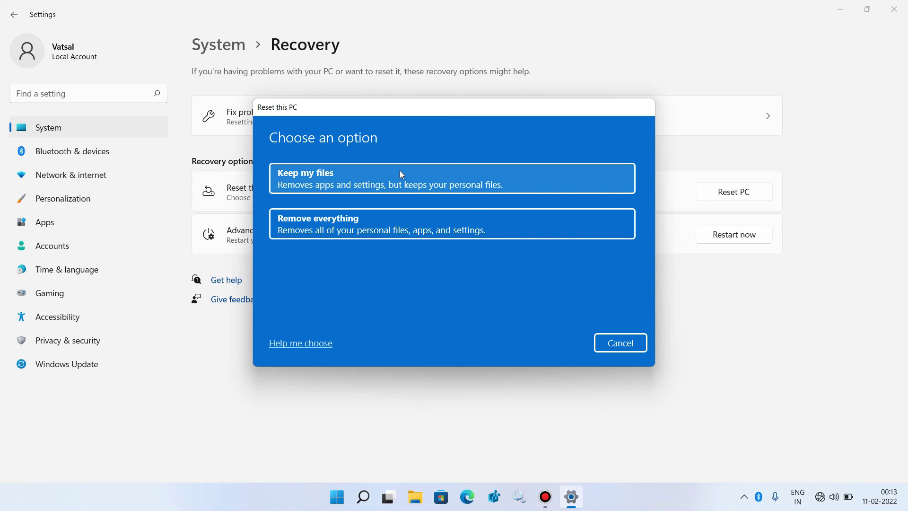
left_click(634, 350)
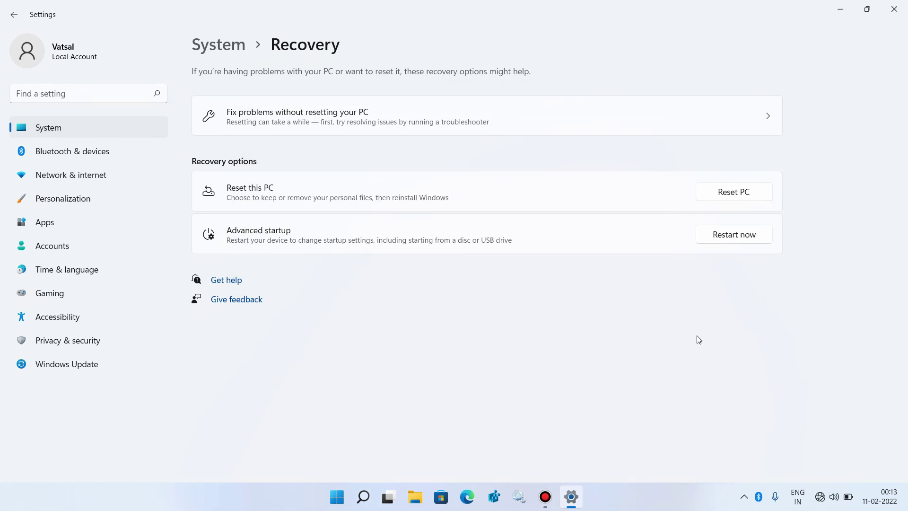
left_click(894, 9)
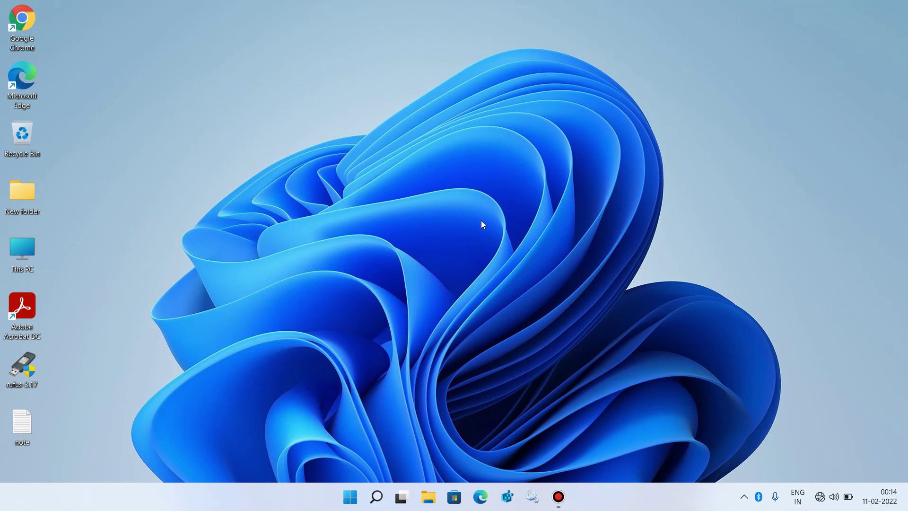